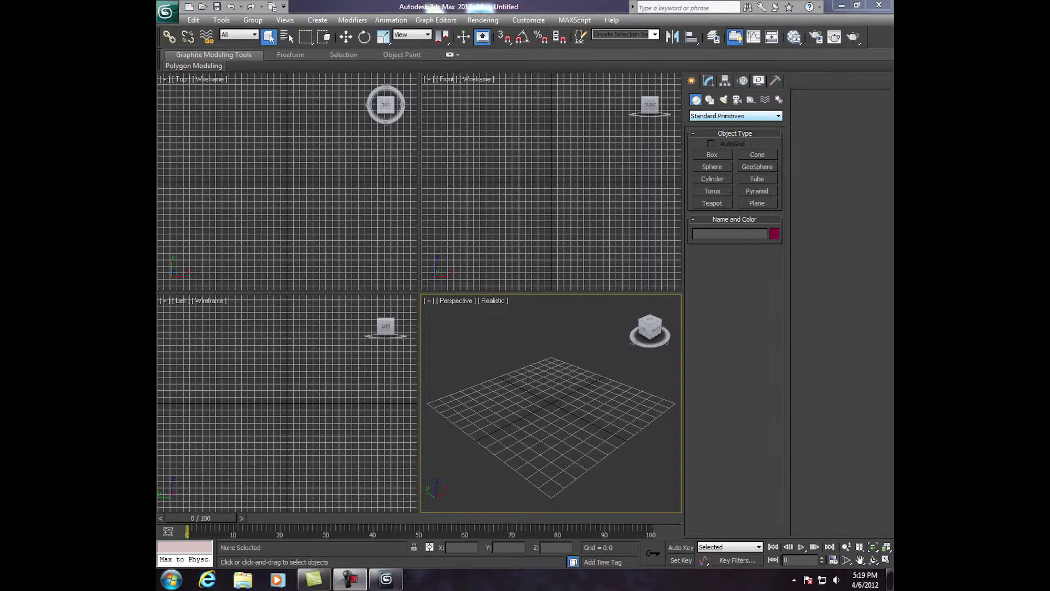
# - Create a FumeFX container centred on the grid, about 145.7 wide, 145.7 long and 192.7 high
pyautogui.click(750, 116)
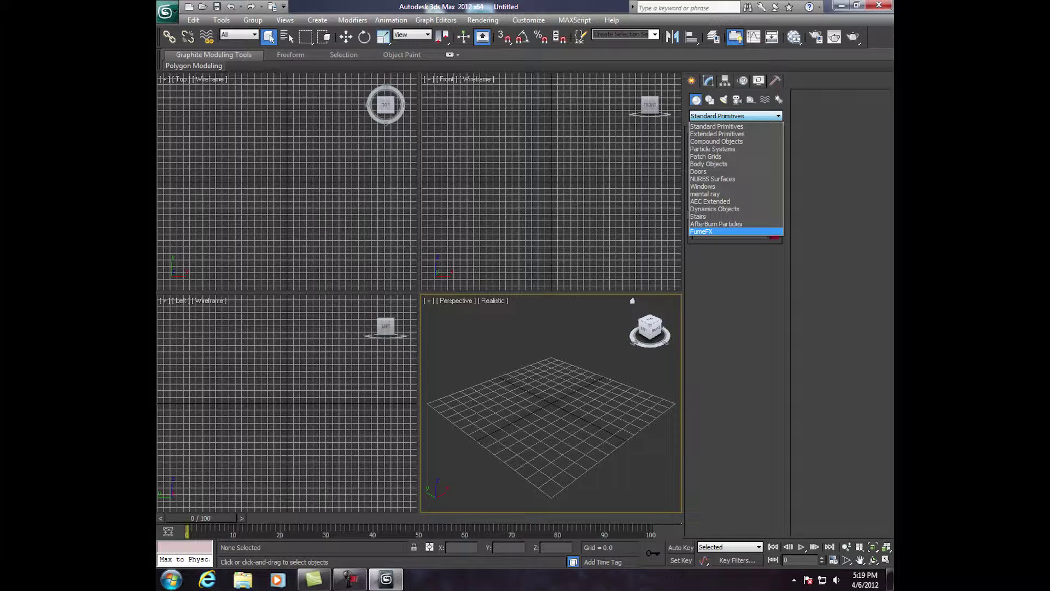
pyautogui.press('Return')
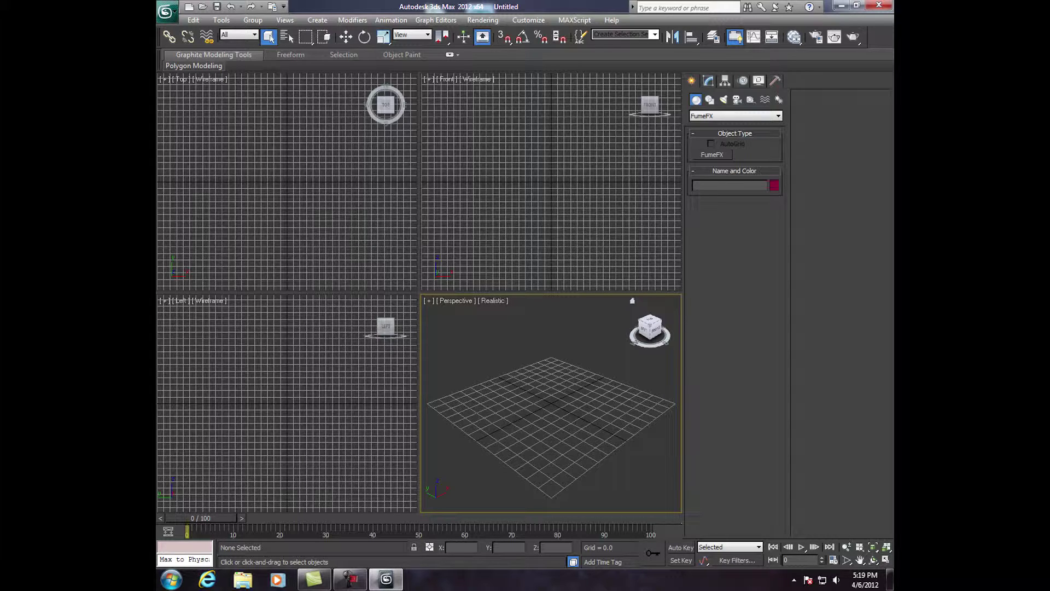
pyautogui.click(712, 155)
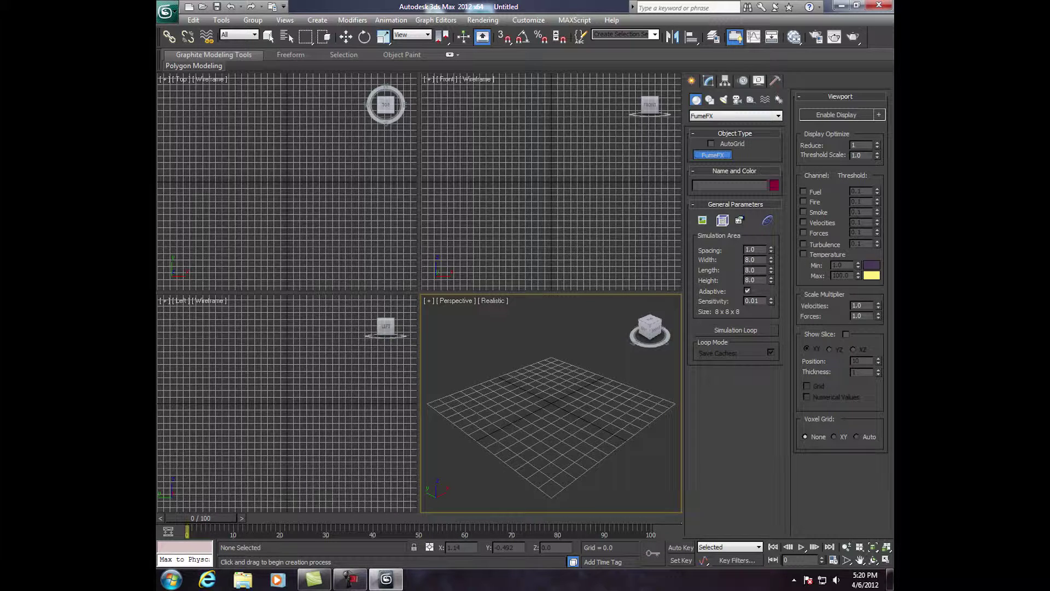
pyautogui.moveTo(553, 403); pyautogui.dragTo(601, 470)
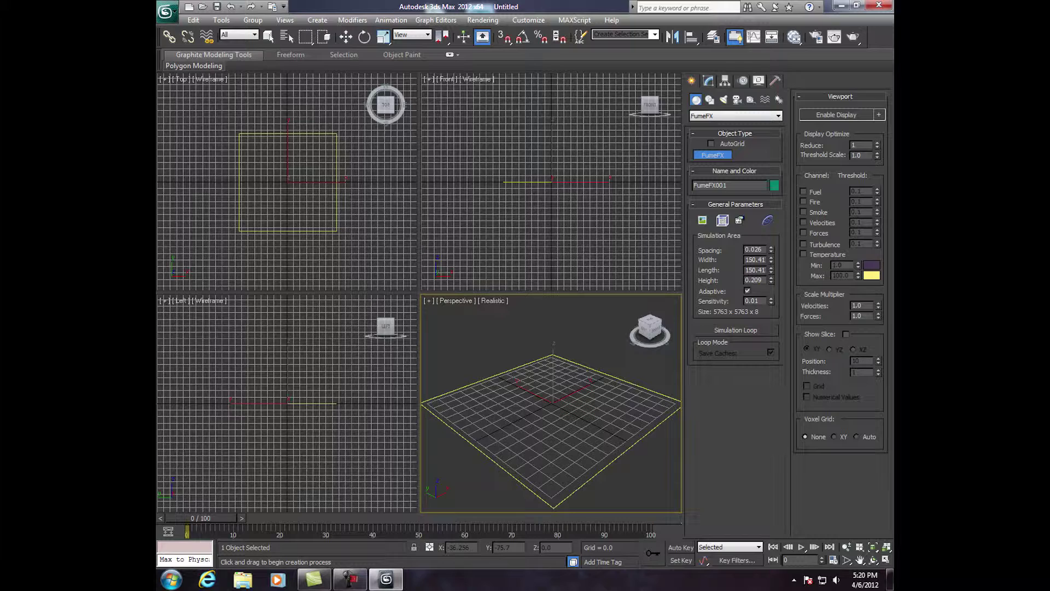
pyautogui.moveTo(468, 456); pyautogui.dragTo(586, 479)
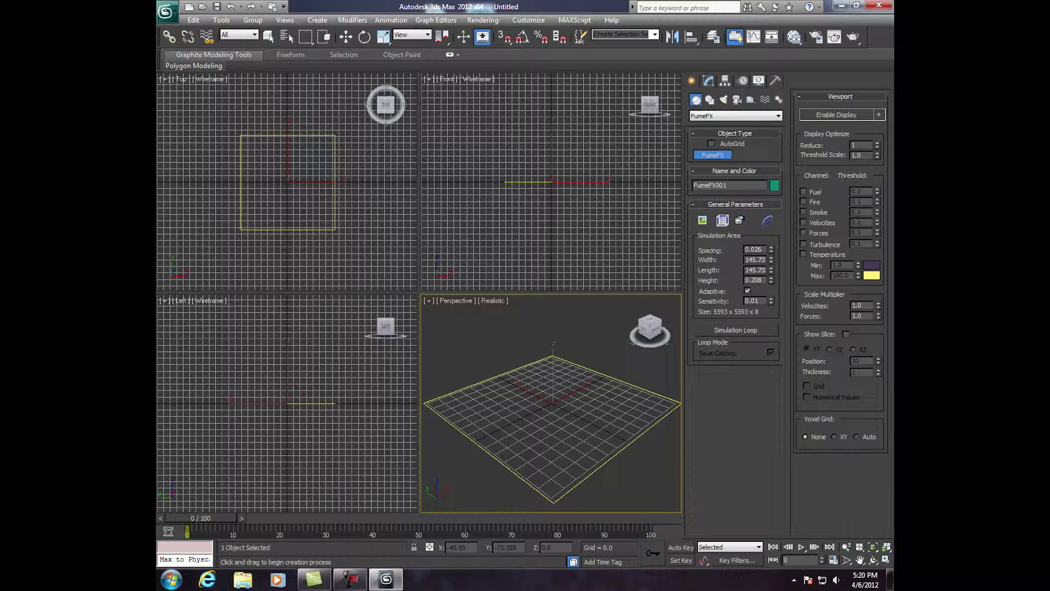
pyautogui.click(554, 498)
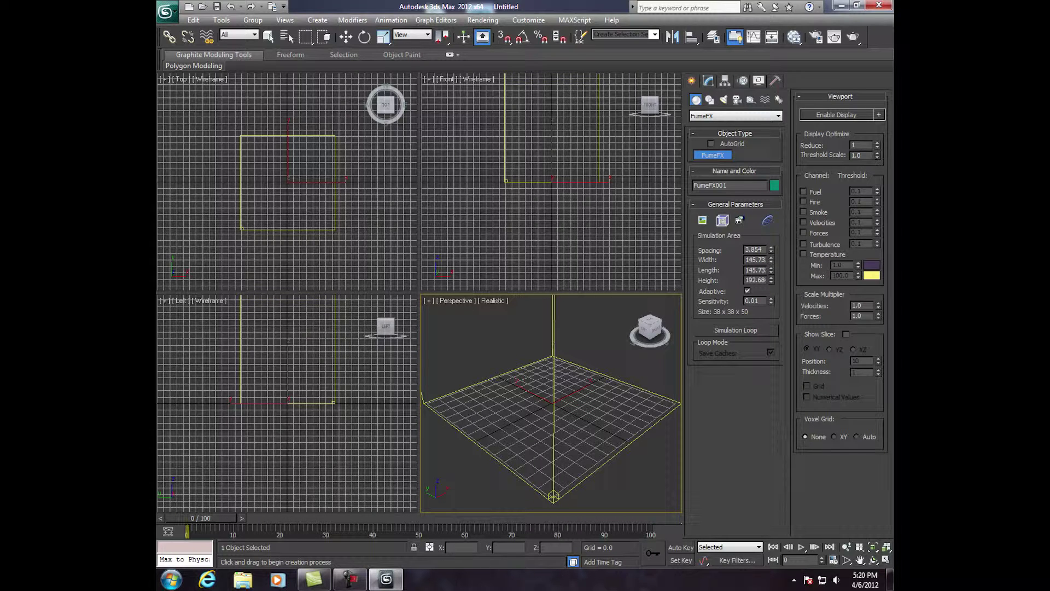
pyautogui.scroll(-4, 551, 404)
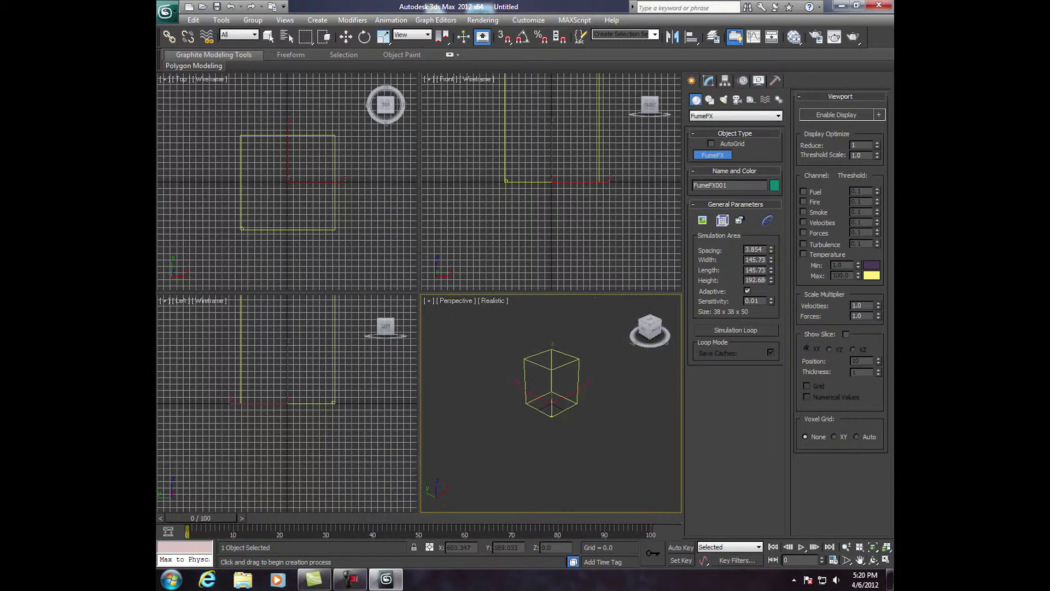
pyautogui.scroll(3, 552, 404)
pyautogui.moveTo(654, 329); pyautogui.dragTo(804, 334)
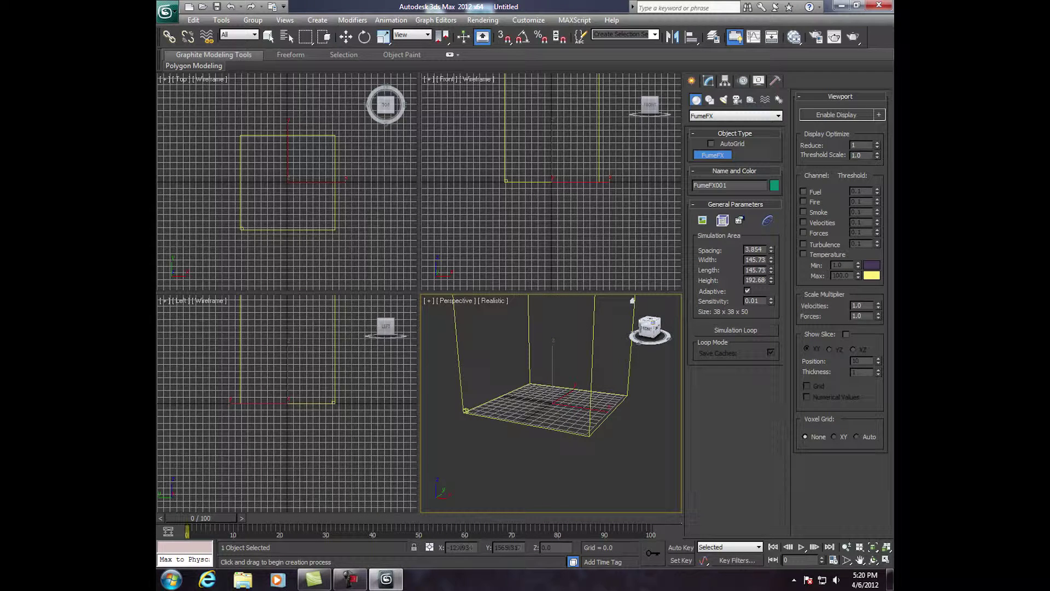
pyautogui.moveTo(647, 328); pyautogui.dragTo(658, 329)
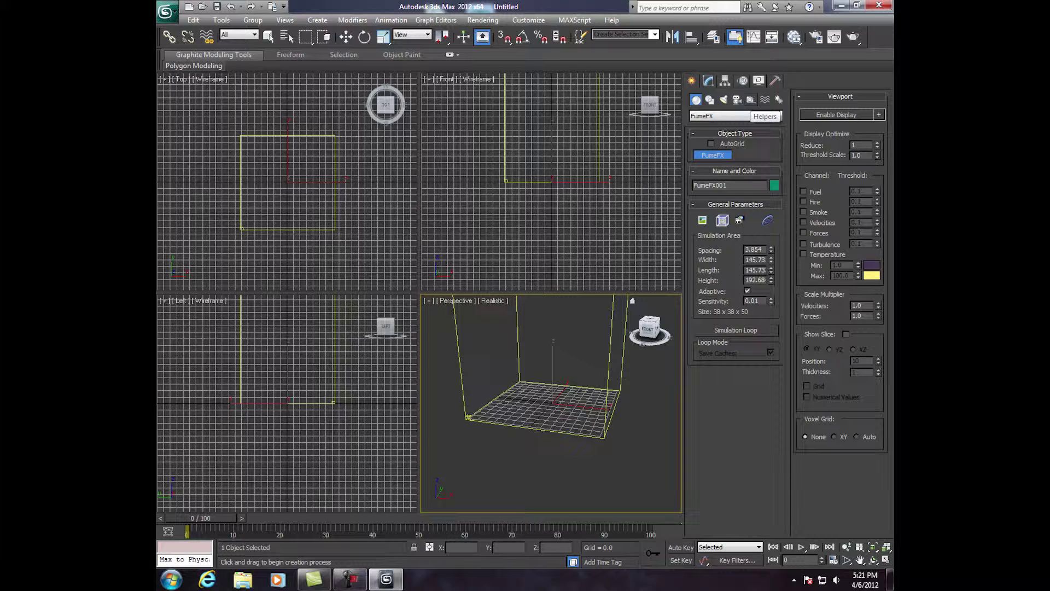
# - Create a spherical FumeFX Simple Source at the container's centre with a diameter of about 50.6
pyautogui.click(751, 100)
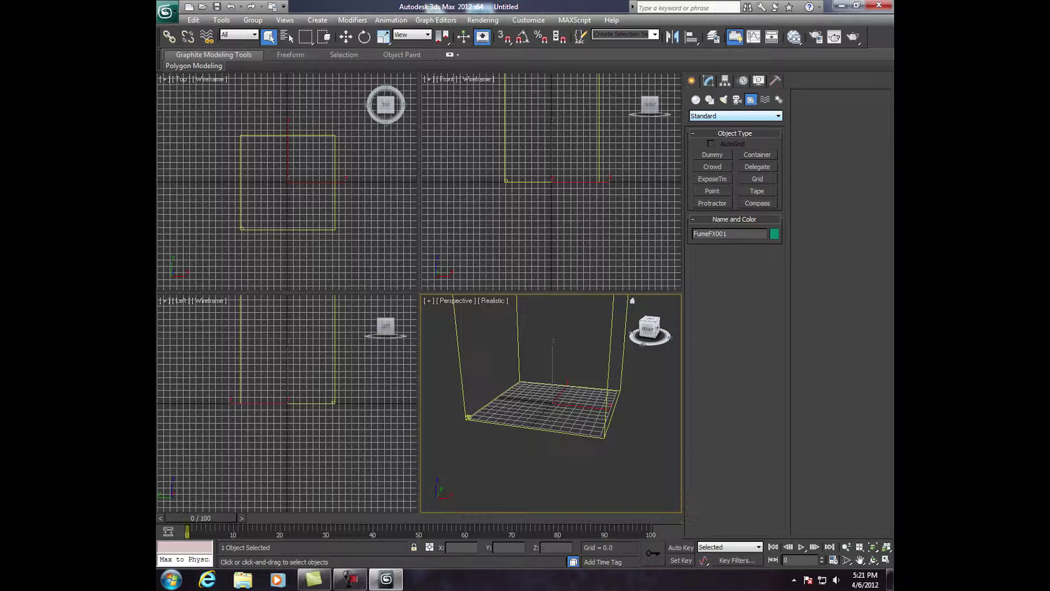
pyautogui.click(735, 116)
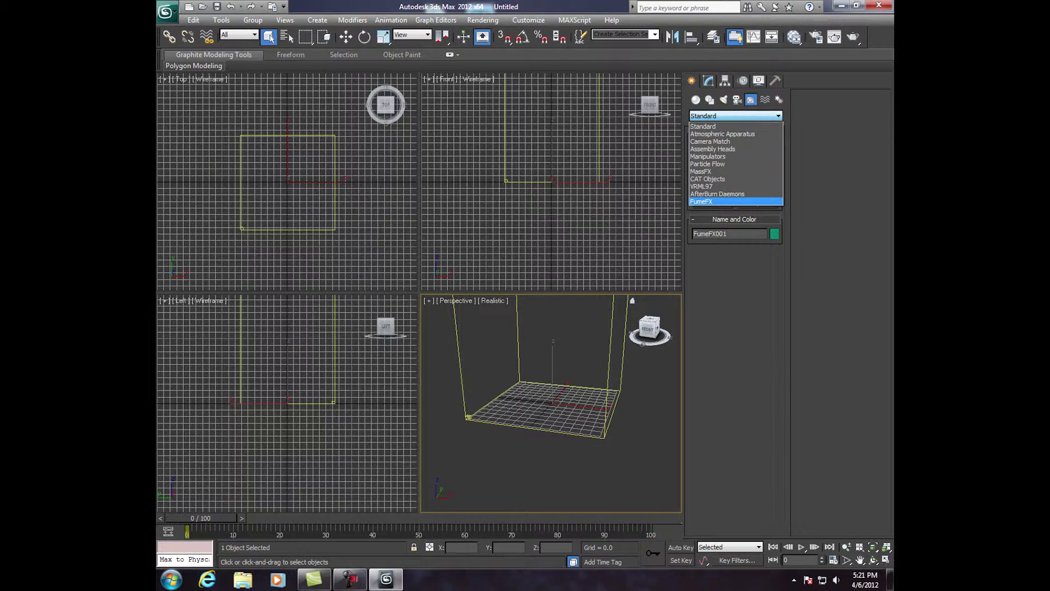
pyautogui.click(722, 202)
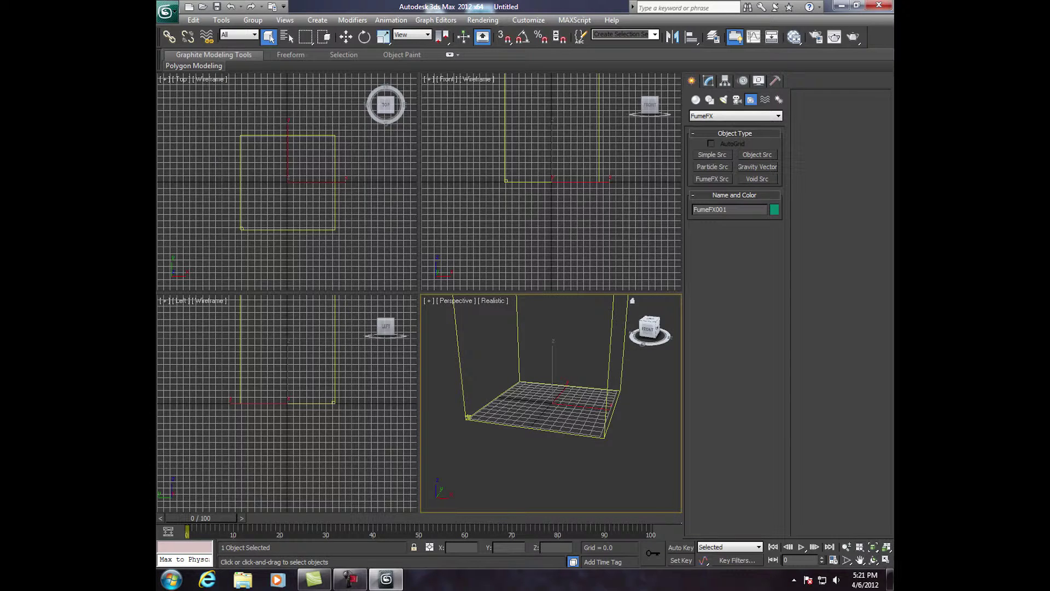
pyautogui.click(713, 155)
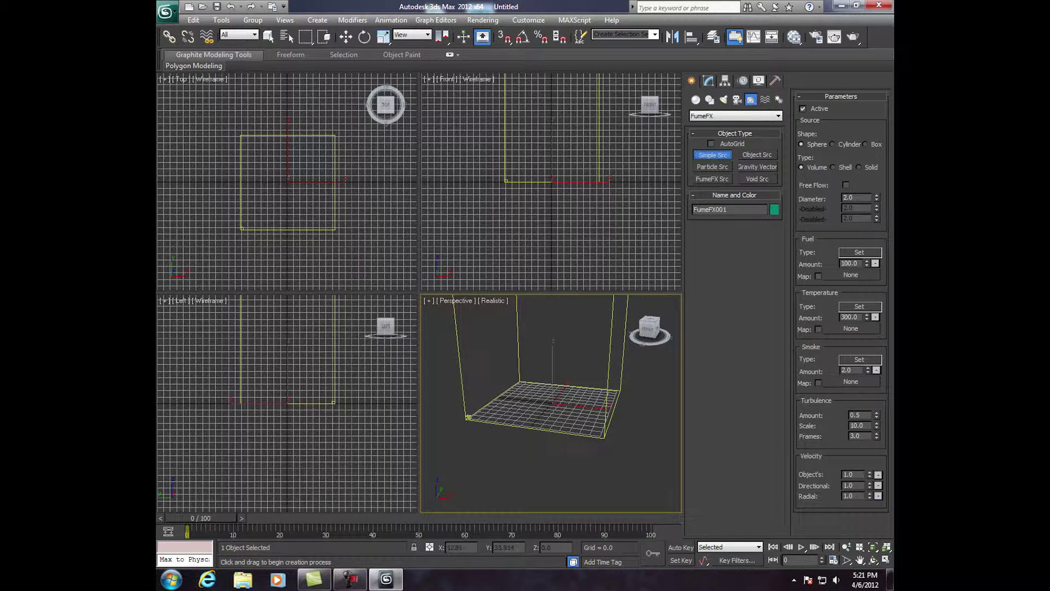
pyautogui.moveTo(554, 402); pyautogui.dragTo(553, 364)
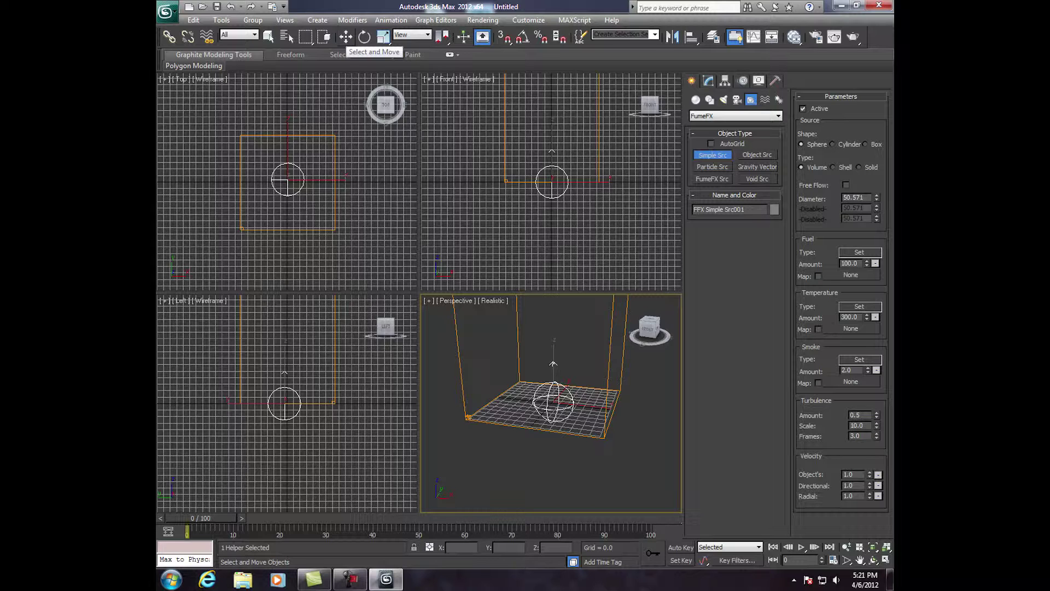
# - Move the simple source straight up along Z to about 28.4, above the container floor
pyautogui.click(346, 36)
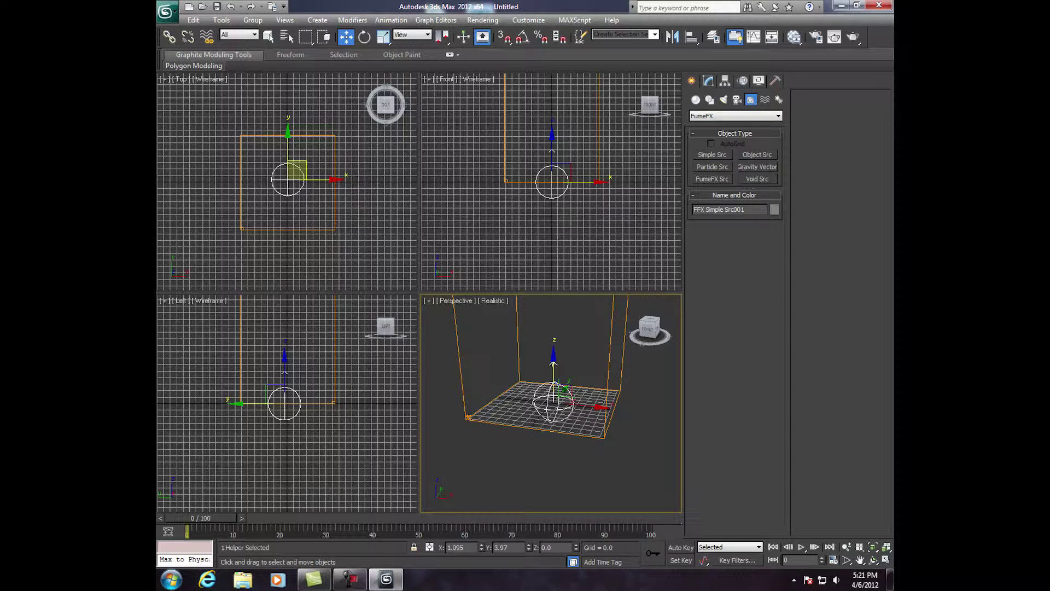
pyautogui.moveTo(553, 363); pyautogui.dragTo(553, 357)
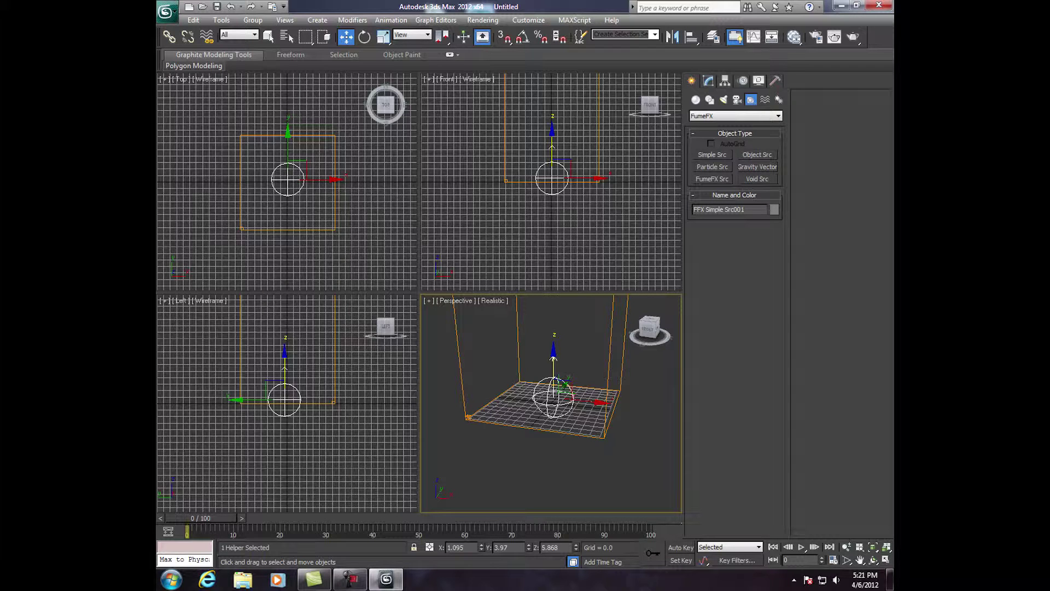
pyautogui.moveTo(553, 358); pyautogui.dragTo(554, 337)
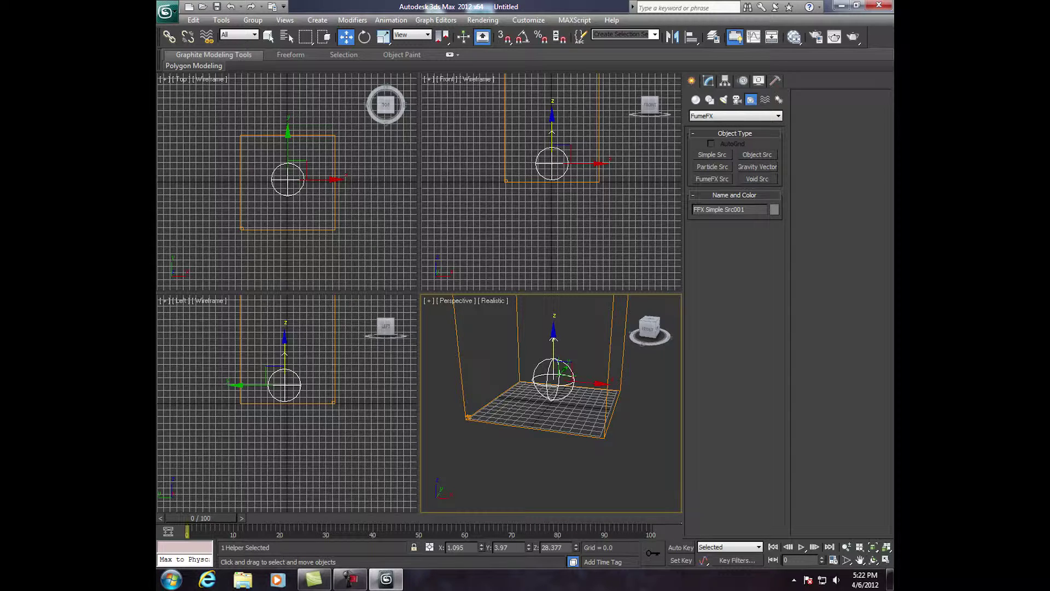
# - Select the FumeFX container, open its FumeFX UI and add the simple source to its object and source list
pyautogui.click(612, 318)
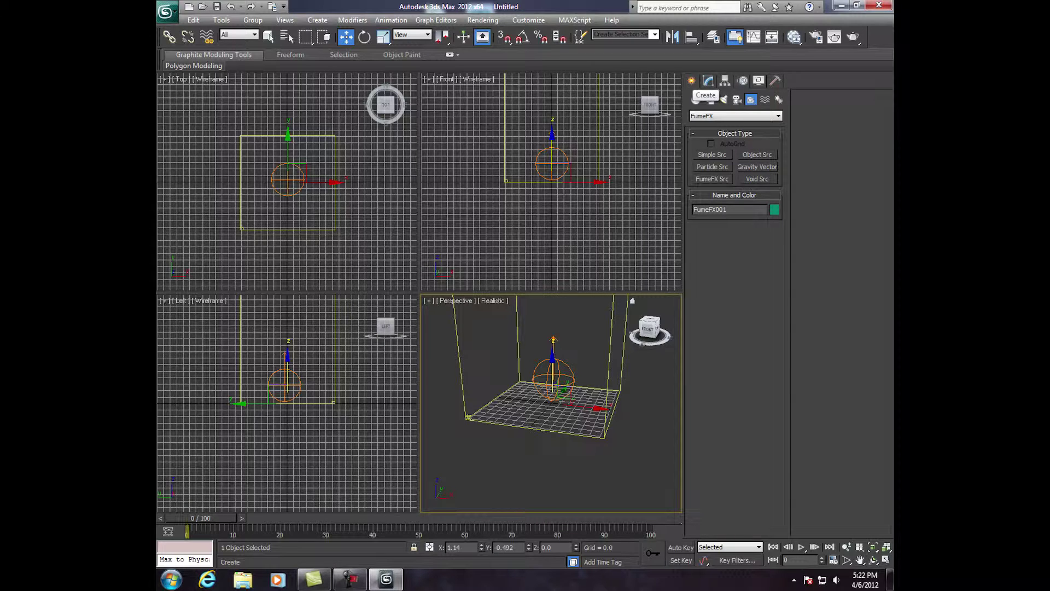
pyautogui.click(708, 81)
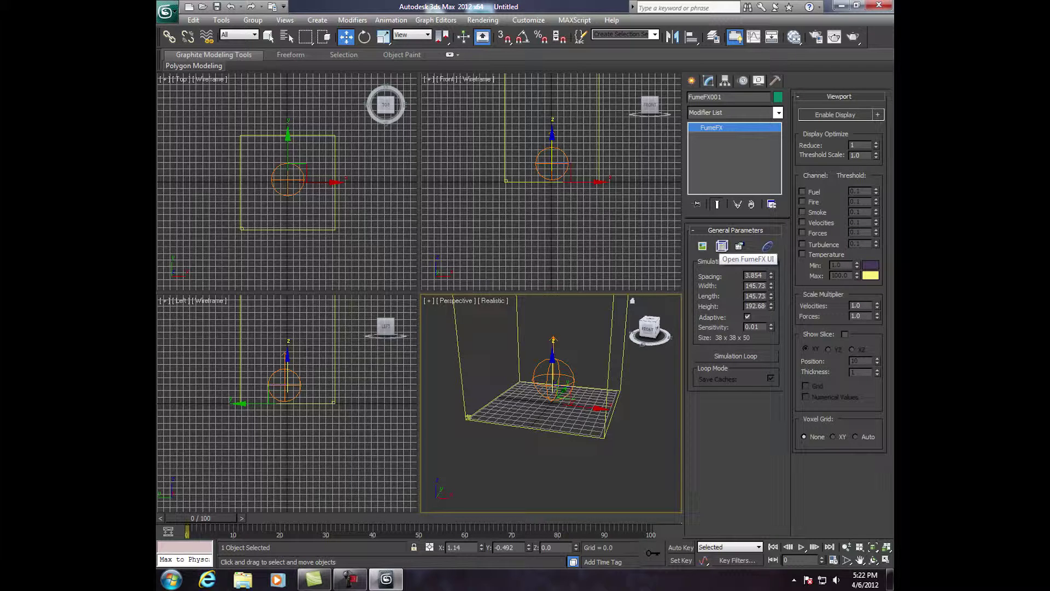
pyautogui.click(722, 246)
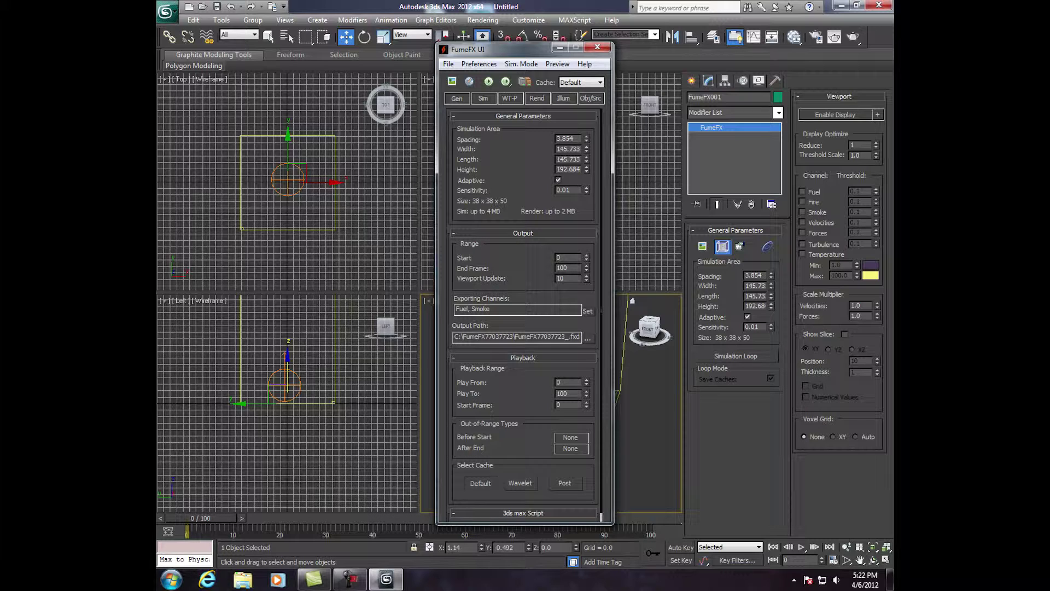
pyautogui.click(590, 98)
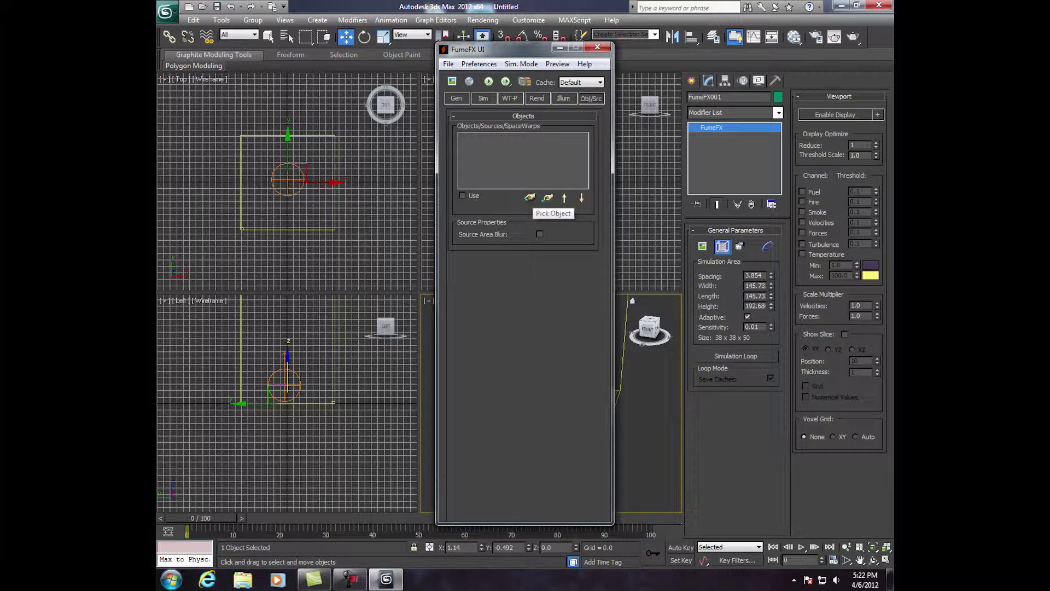
pyautogui.click(530, 198)
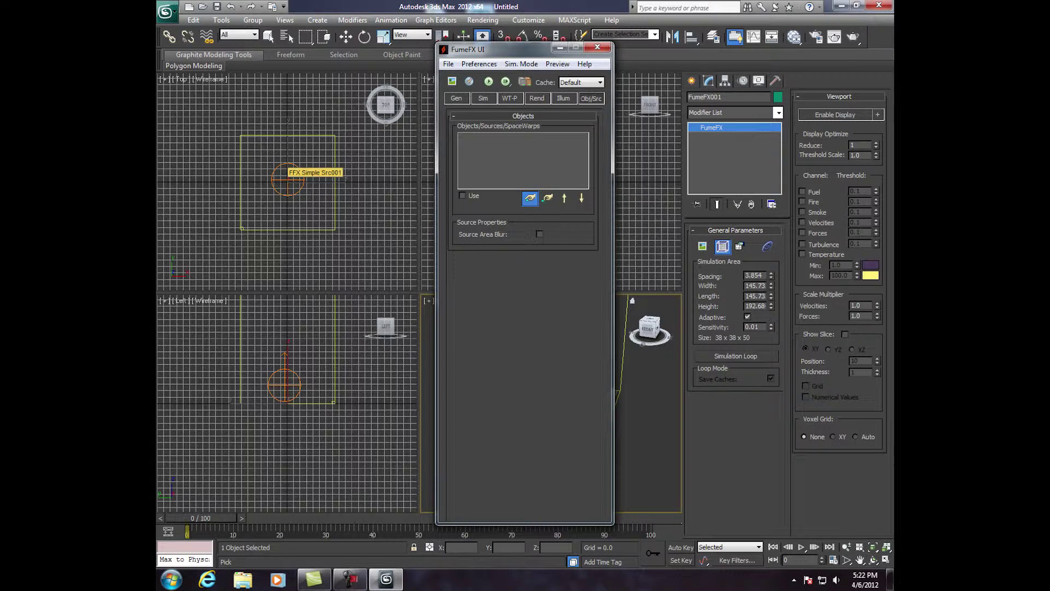
pyautogui.click(295, 174)
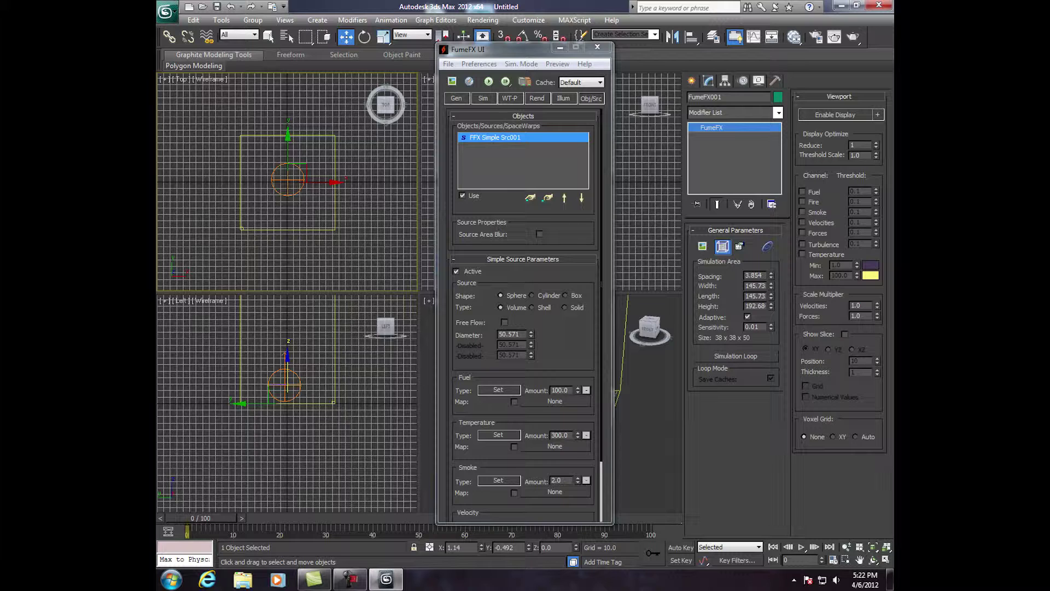
# - Set the simulation Quality to 10, Vorticity to 0.7 and Velocity Damping to 0.28
pyautogui.click(484, 98)
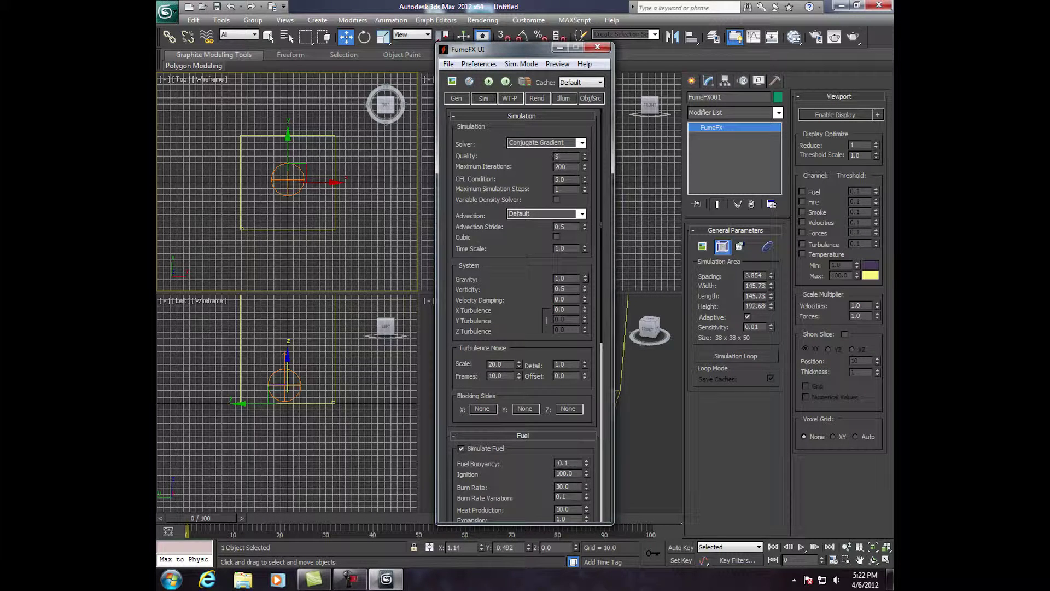
pyautogui.moveTo(585, 156); pyautogui.dragTo(585, 151)
pyautogui.moveTo(585, 287); pyautogui.dragTo(584, 280)
pyautogui.moveTo(584, 300); pyautogui.dragTo(585, 295)
# - Set X Turbulence to 3.02 and the turbulence noise Detail to 5.0
pyautogui.moveTo(585, 308); pyautogui.dragTo(585, 203)
pyautogui.write('3.03')
pyautogui.moveTo(584, 256); pyautogui.dragTo(585, 254)
pyautogui.scroll(-2, 523, 315)
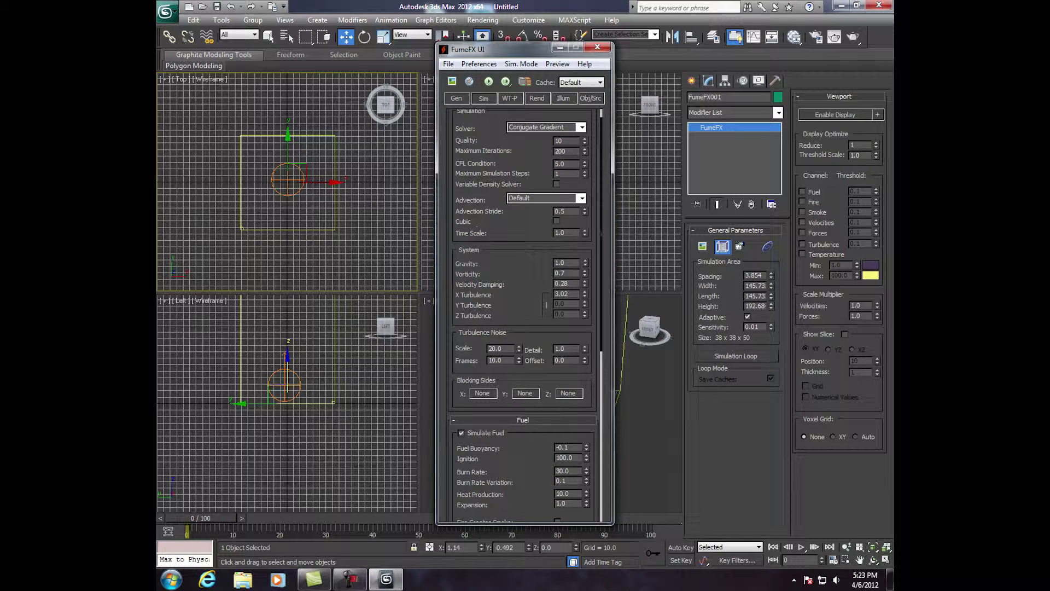
pyautogui.moveTo(584, 348); pyautogui.dragTo(584, 326)
# - Set the fuel Ignition to 119.8, Burn Rate to 27.4 and Expansion to 0.0
pyautogui.scroll(-5, 524, 314)
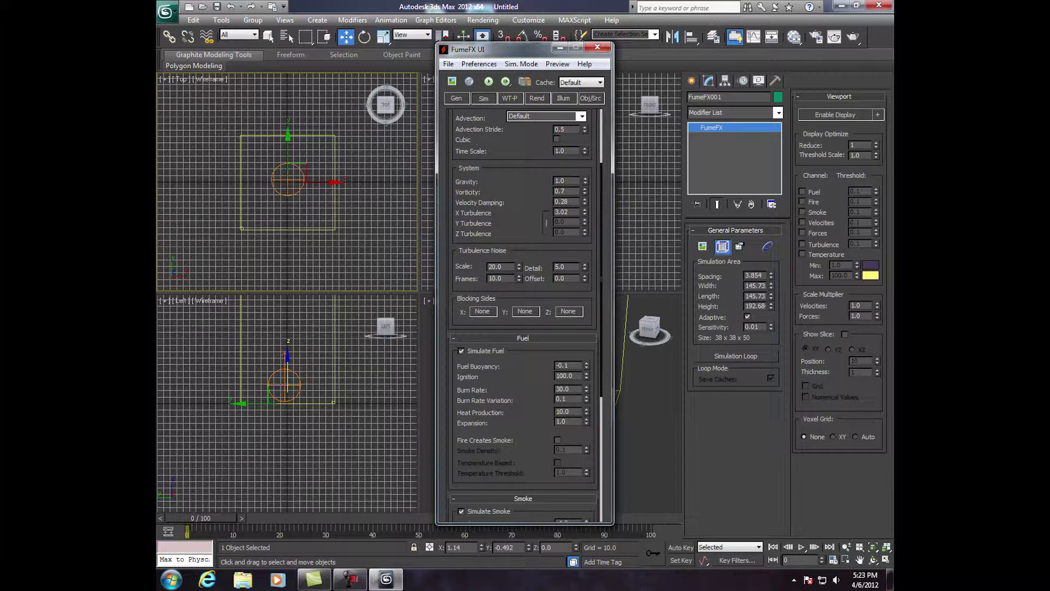
pyautogui.moveTo(587, 376)
pyautogui.mouseDown()
pyautogui.moveTo(587, 355)
pyautogui.moveTo(586, 365)
pyautogui.mouseUp()
pyautogui.click(587, 388)
pyautogui.moveTo(586, 388); pyautogui.dragTo(586, 392)
pyautogui.moveTo(586, 421); pyautogui.dragTo(586, 417)
# - Turn on Auto Key and key the fuel Expansion at 4.0 on frame 2
pyautogui.click(201, 518)
pyautogui.press('w')
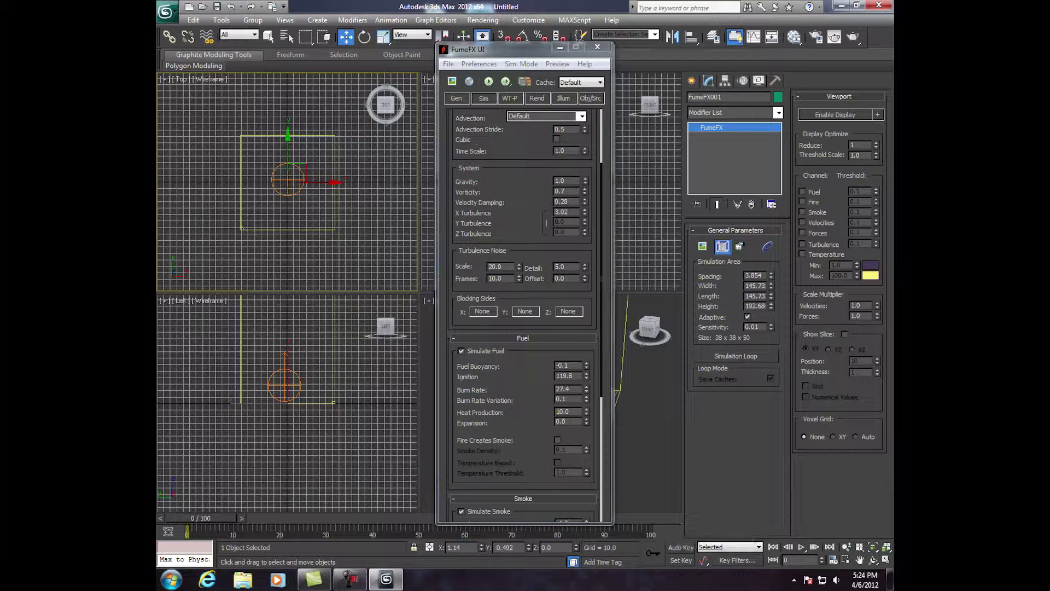
pyautogui.press('n')
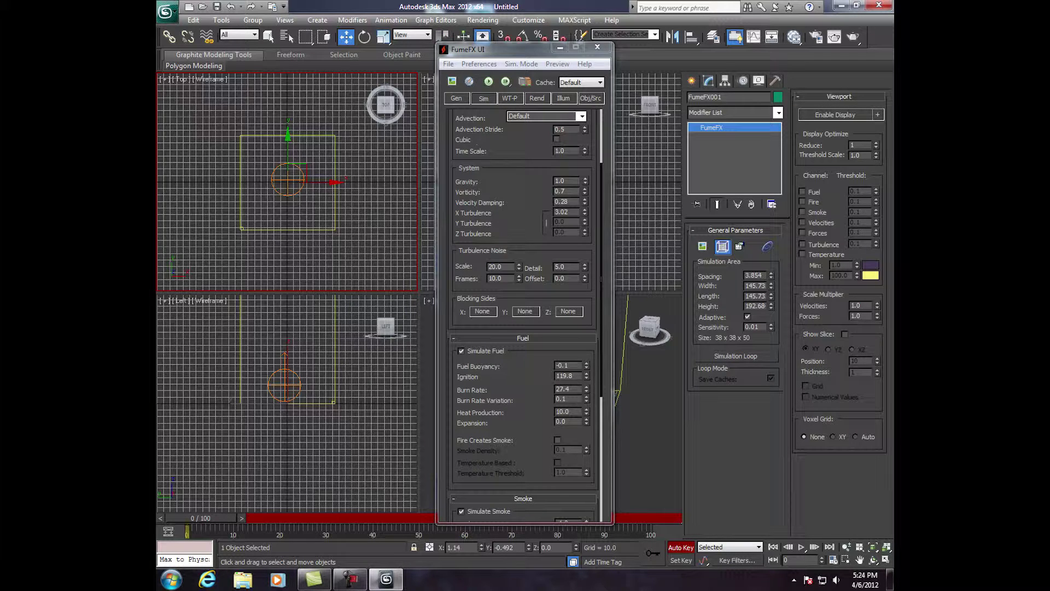
pyautogui.moveTo(200, 518); pyautogui.dragTo(209, 518)
pyautogui.moveTo(555, 421); pyautogui.dragTo(568, 422)
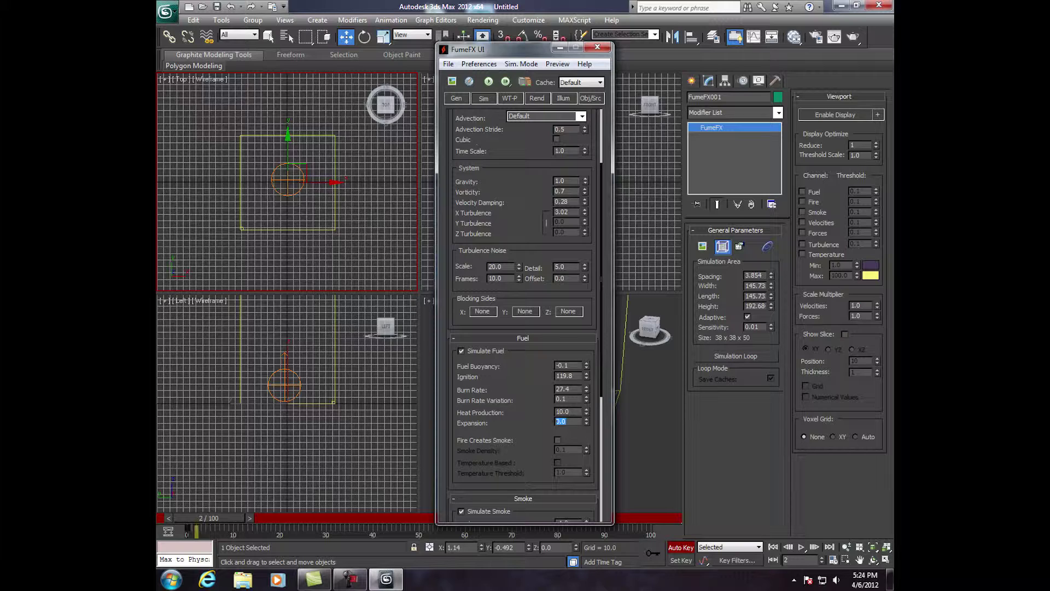
pyautogui.write('1')
pyautogui.write('4')
pyautogui.press('Return')
# - Key the fuel Expansion at 0.0 on frame 10 and turn off Auto Key
pyautogui.moveTo(209, 518); pyautogui.dragTo(241, 518)
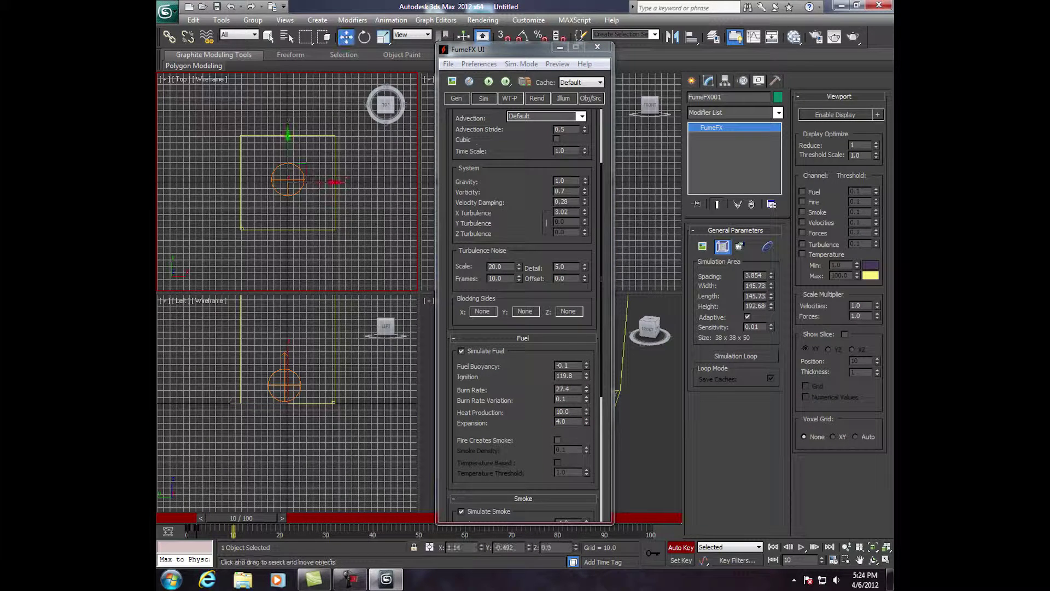
pyautogui.doubleClick(561, 422)
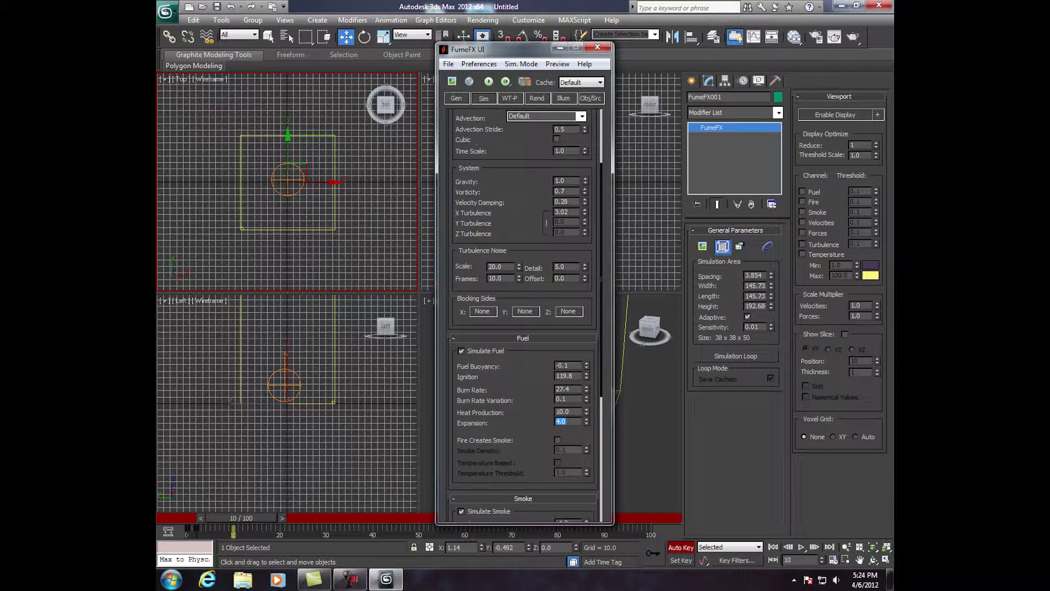
pyautogui.write('0')
pyautogui.press('Return')
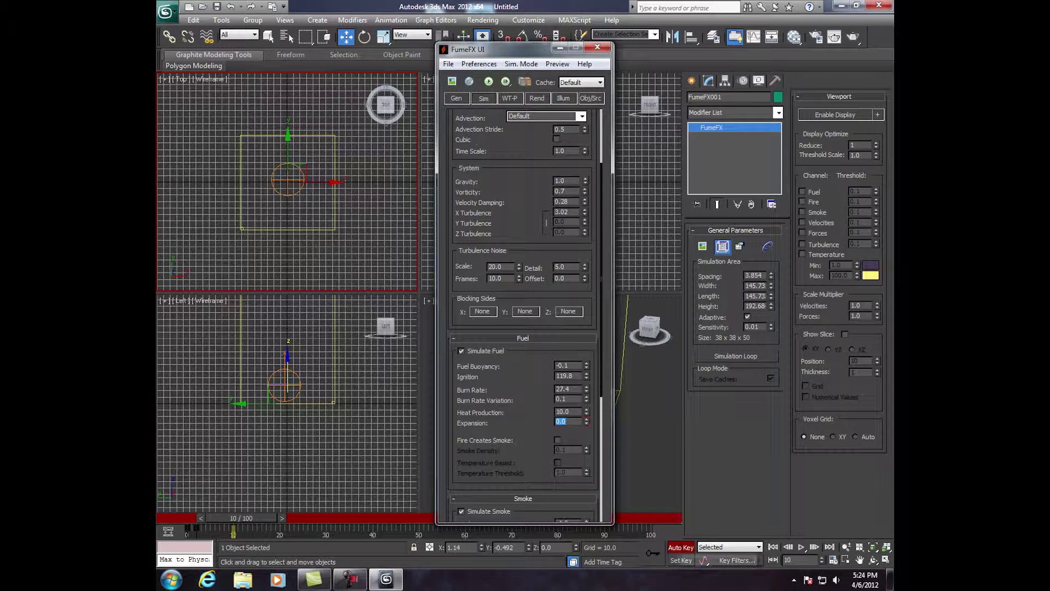
pyautogui.click(681, 547)
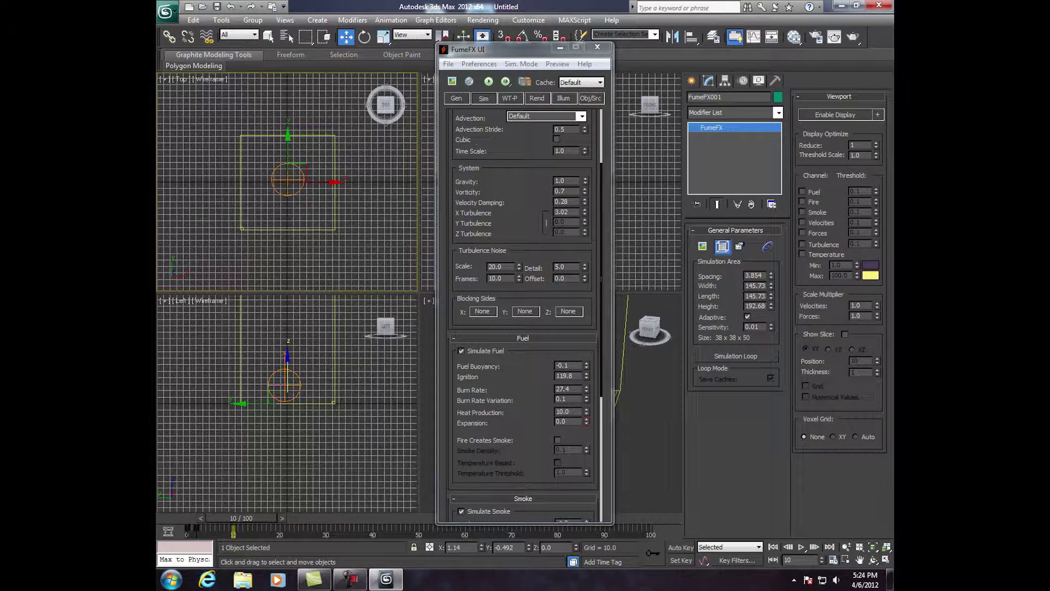
pyautogui.moveTo(240, 518)
pyautogui.mouseDown()
pyautogui.moveTo(201, 518)
pyautogui.moveTo(273, 518)
pyautogui.moveTo(241, 518)
pyautogui.mouseUp()
pyautogui.press('w')
# - Darken the first key of the smoke colour gradient from white to a light grey in the rendering parameters
pyautogui.click(537, 98)
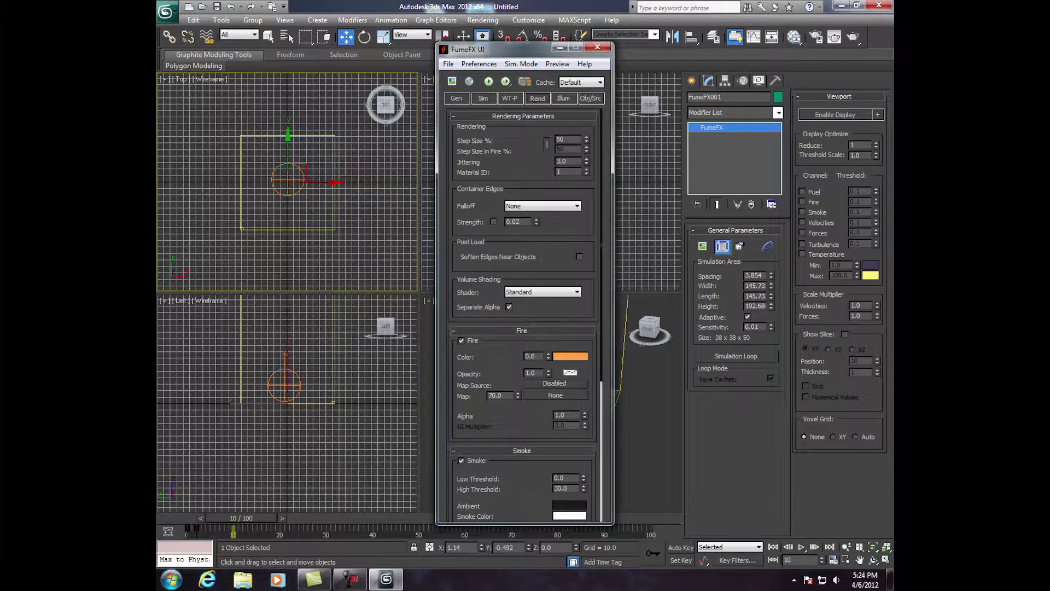
pyautogui.scroll(-3, 524, 315)
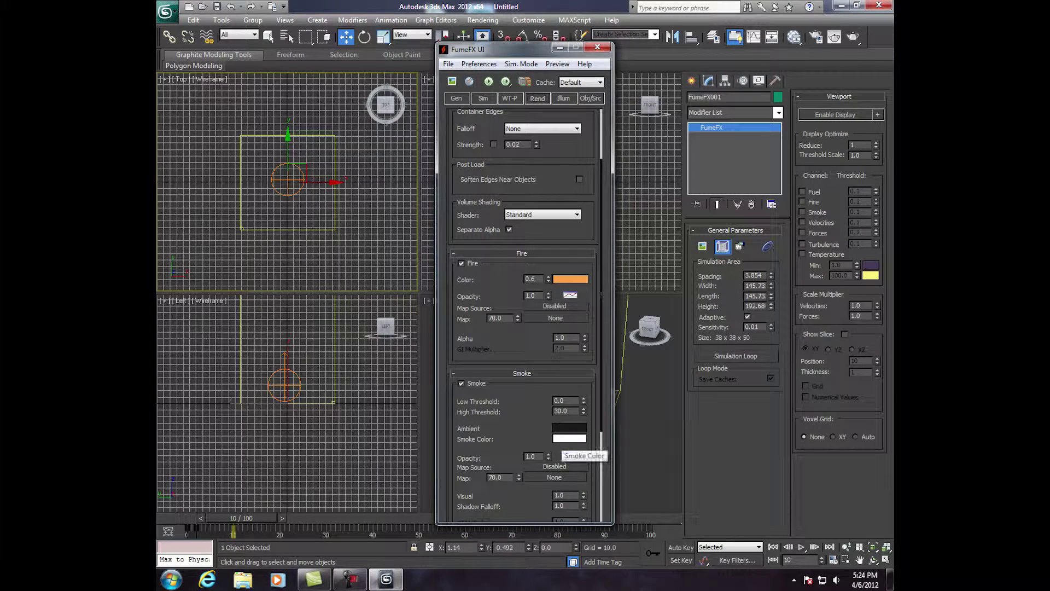
pyautogui.click(569, 457)
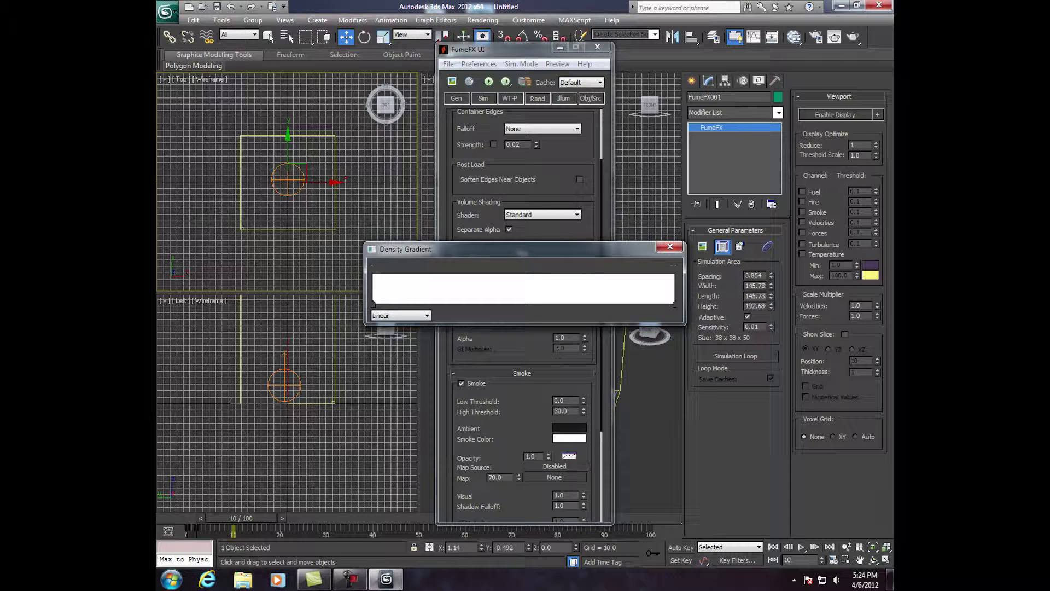
pyautogui.click(374, 304)
pyautogui.doubleClick(374, 304)
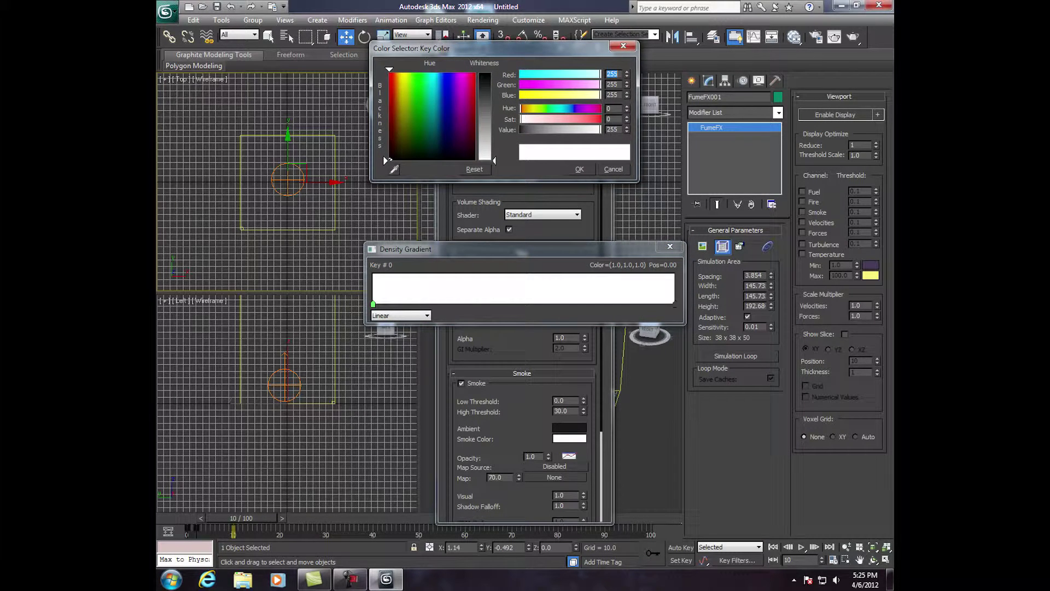
pyautogui.moveTo(495, 160); pyautogui.dragTo(494, 157)
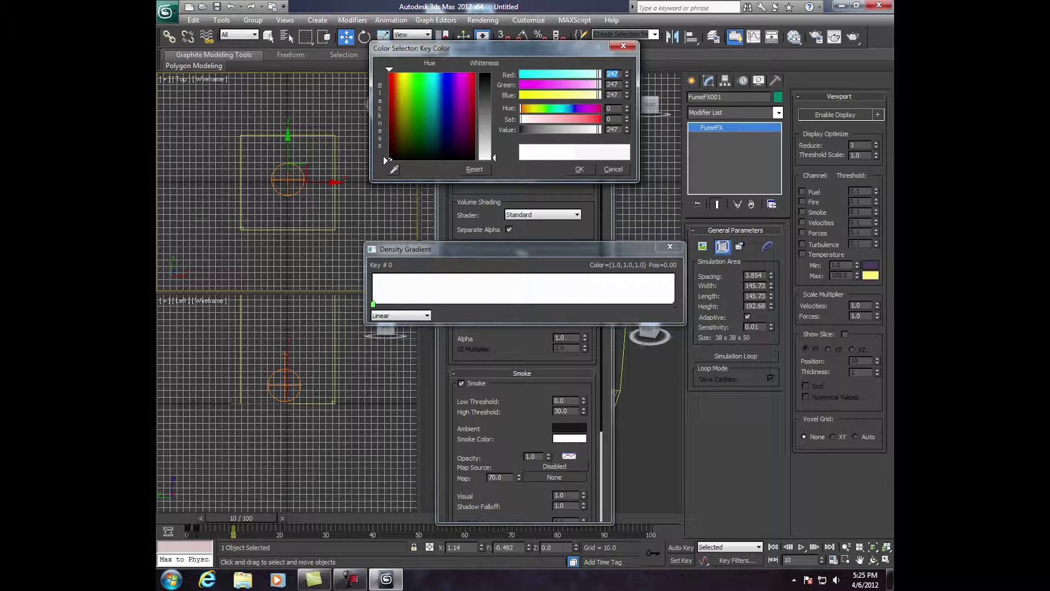
pyautogui.moveTo(598, 129); pyautogui.dragTo(545, 130)
pyautogui.click(579, 169)
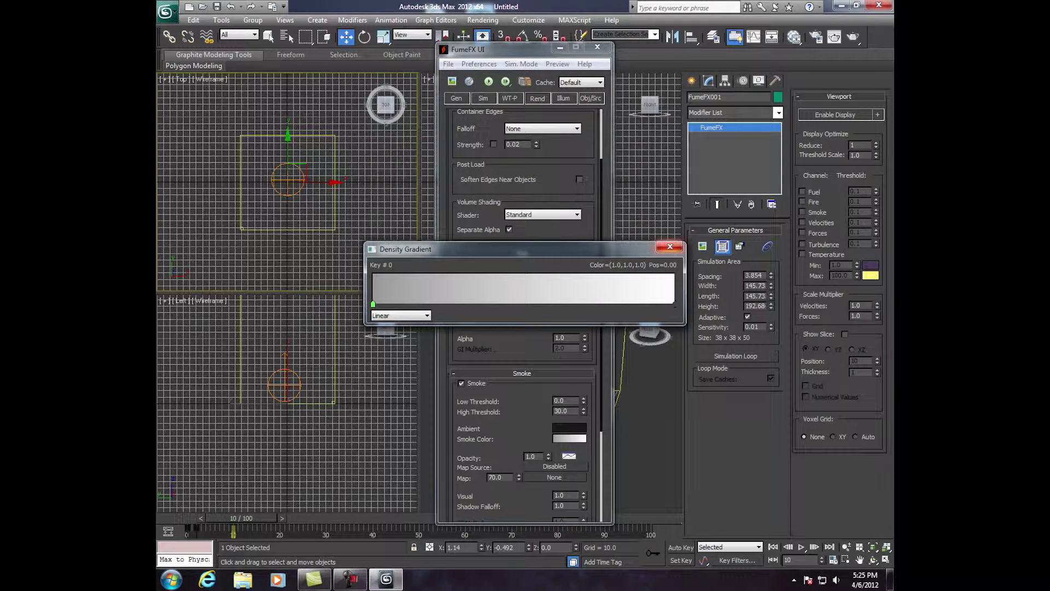
pyautogui.click(670, 247)
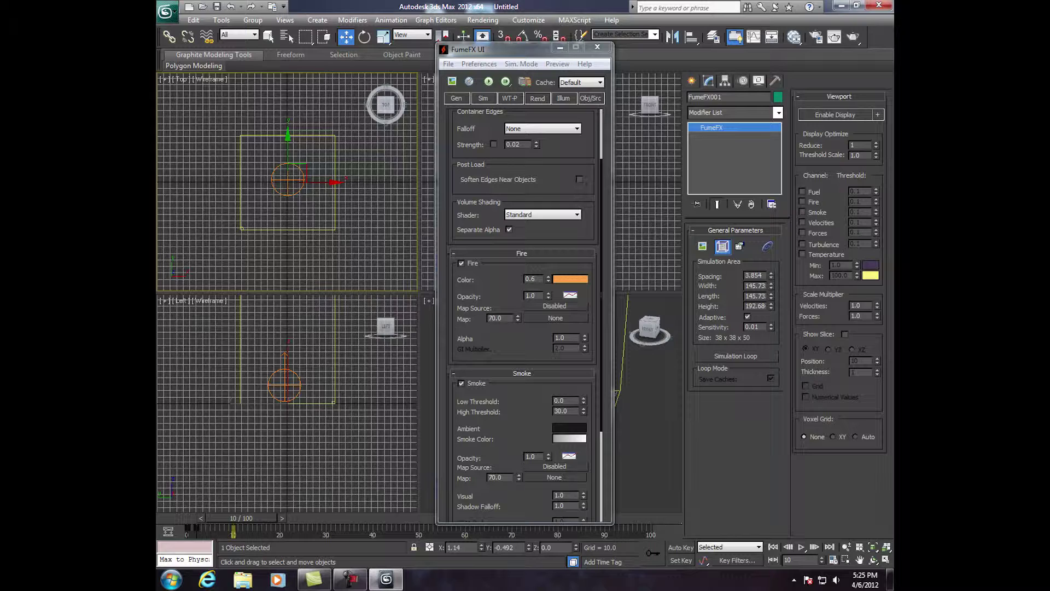
# - Open the output preview beside the settings window and activate the Perspective view with the FumeFX container selected
pyautogui.click(557, 64)
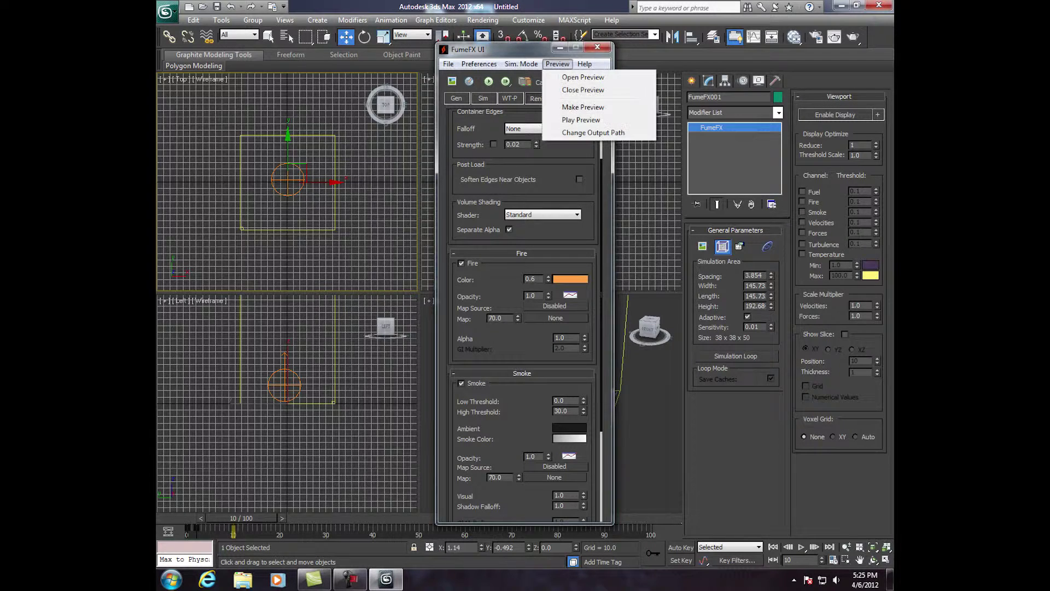
pyautogui.click(583, 77)
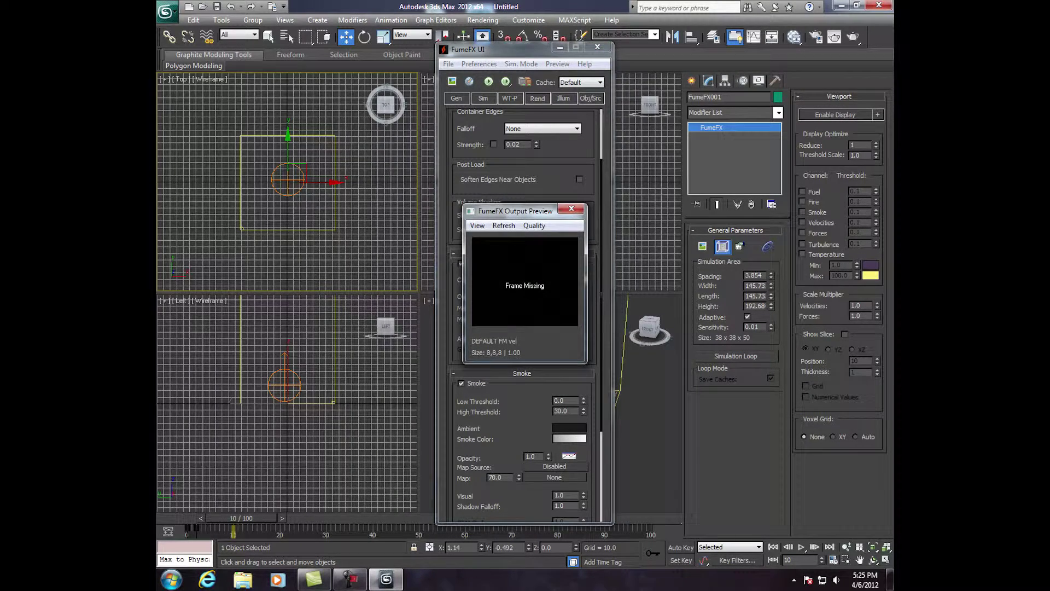
pyautogui.moveTo(481, 208); pyautogui.dragTo(319, 200)
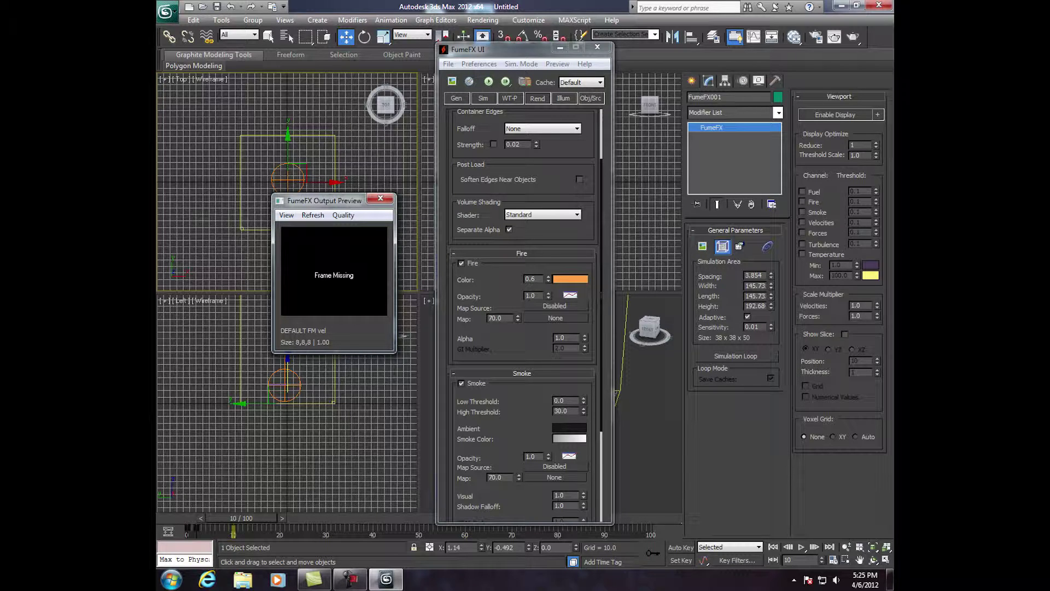
pyautogui.click(632, 366)
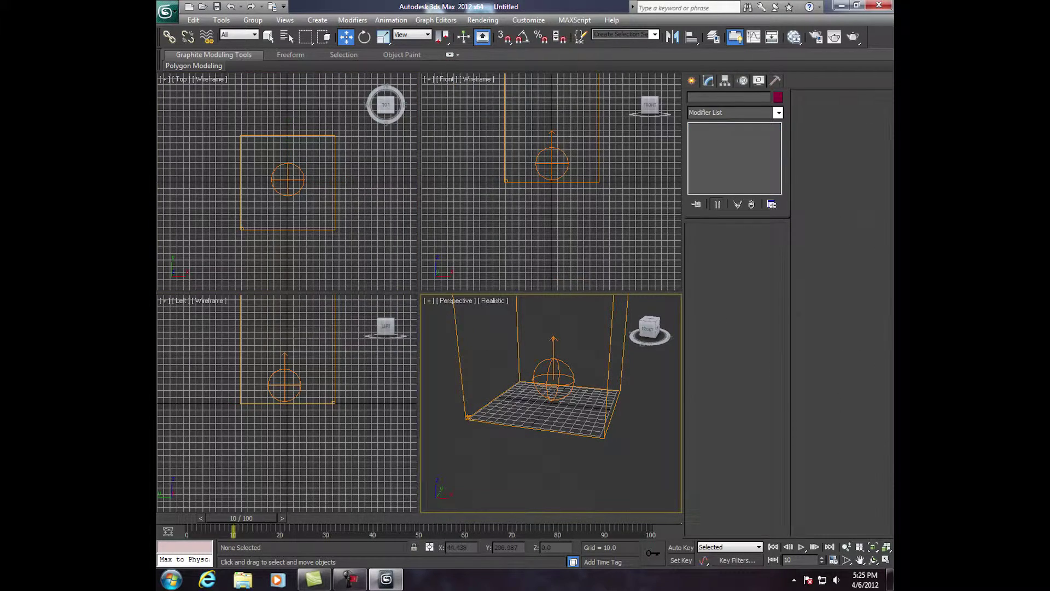
pyautogui.click(623, 366)
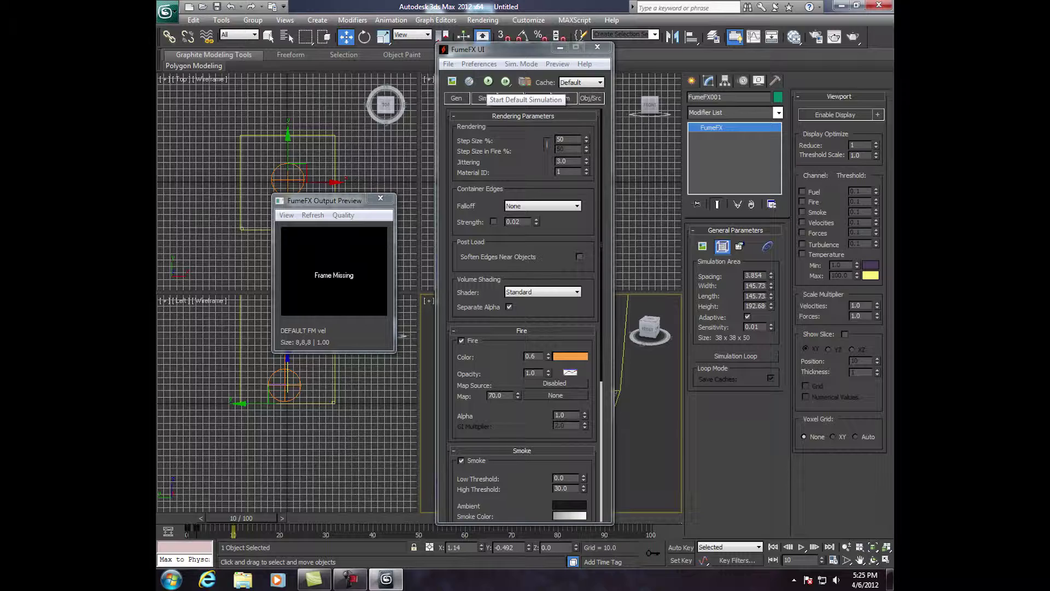
# - Run the default simulation and set the output preview quality to 5
pyautogui.click(488, 81)
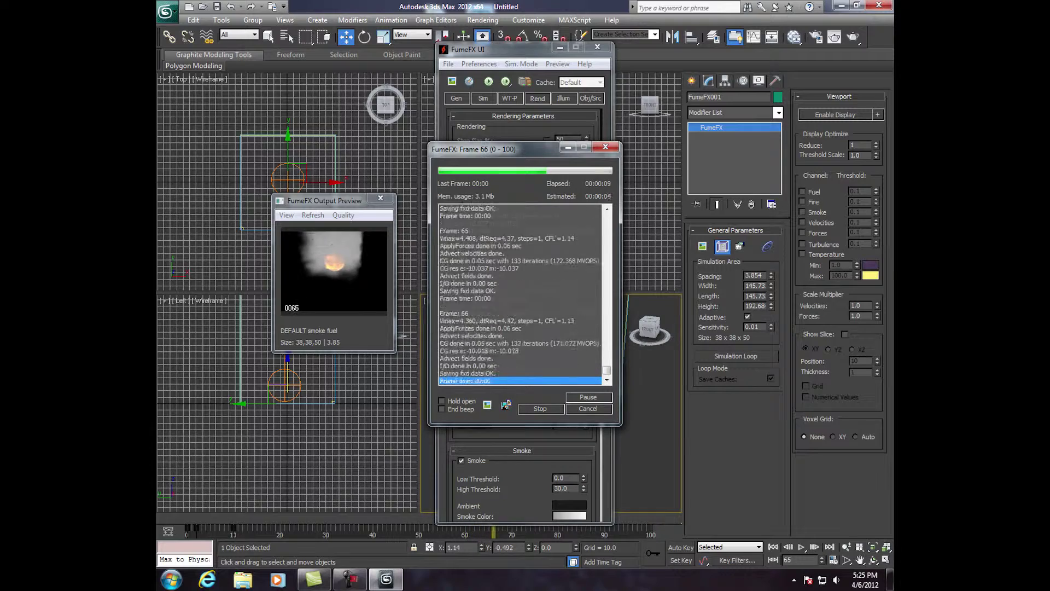
pyautogui.click(343, 215)
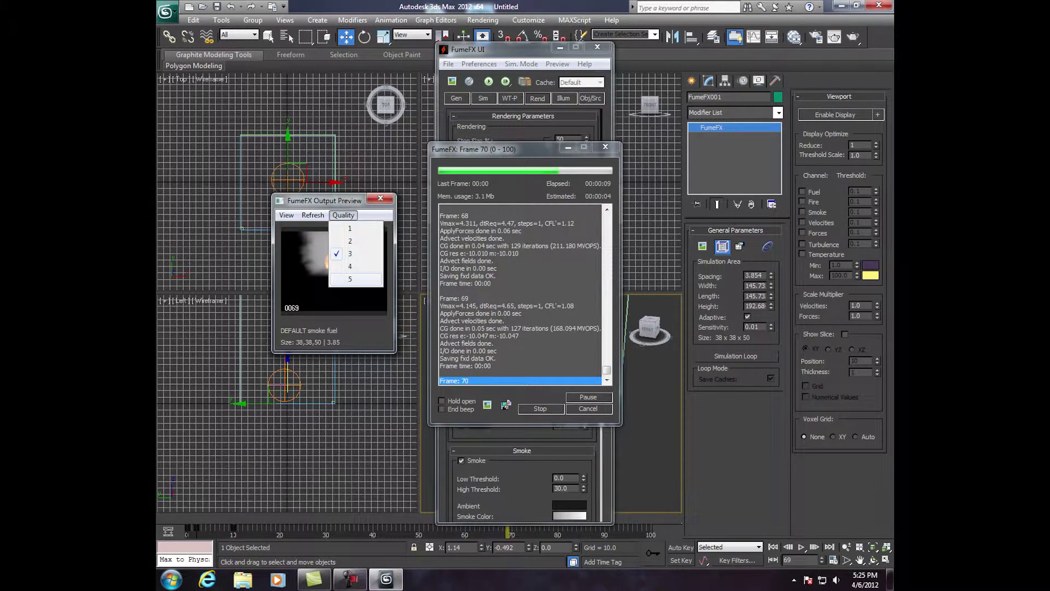
pyautogui.click(350, 279)
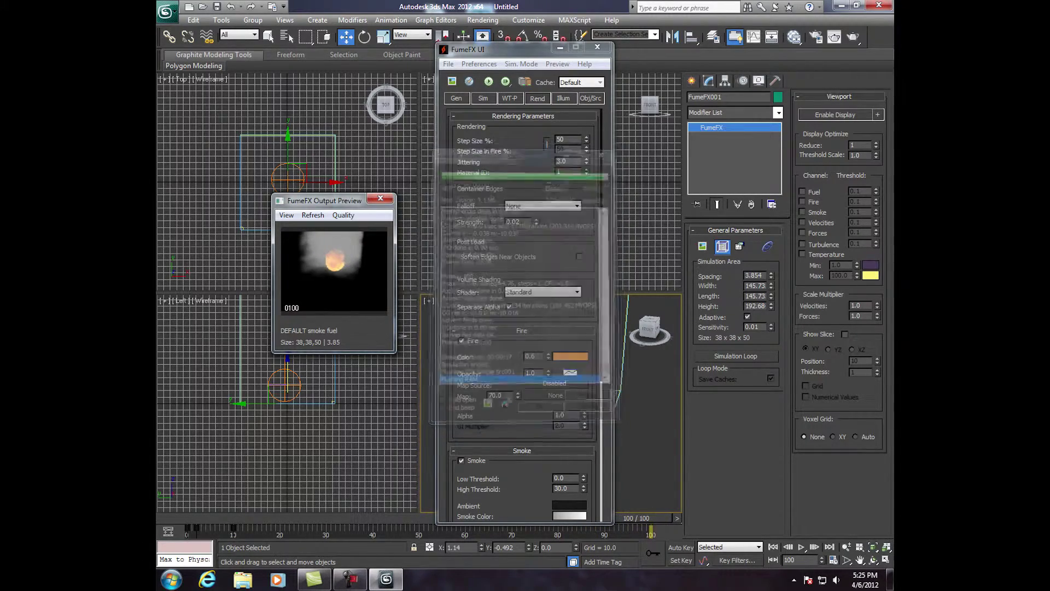
# - Return to frame 0, enlarge the output preview and play back the simulated explosion
pyautogui.moveTo(636, 518); pyautogui.dragTo(189, 518)
pyautogui.press('w')
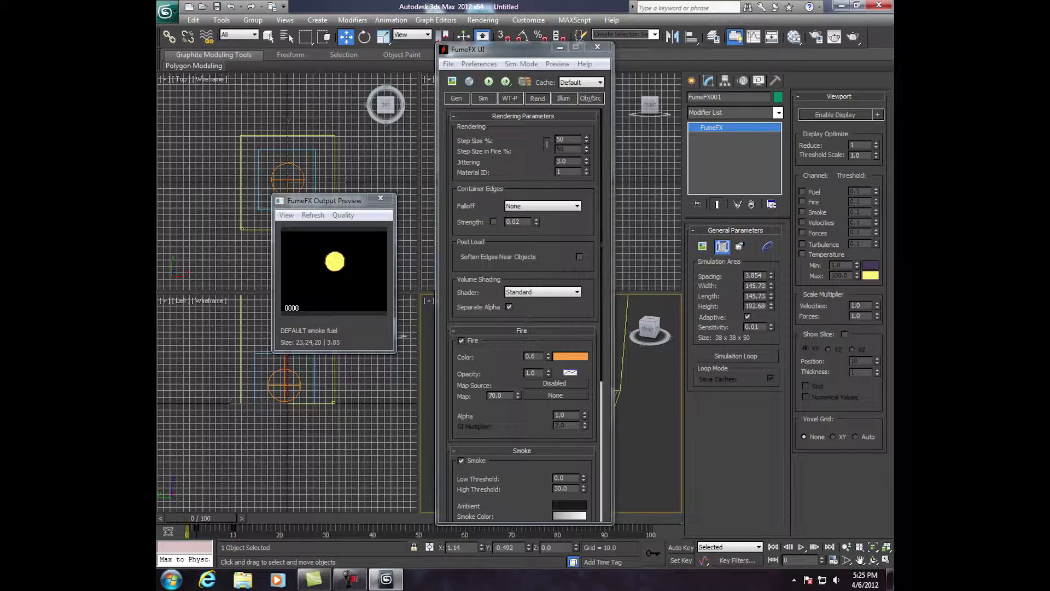
pyautogui.moveTo(398, 353); pyautogui.dragTo(454, 409)
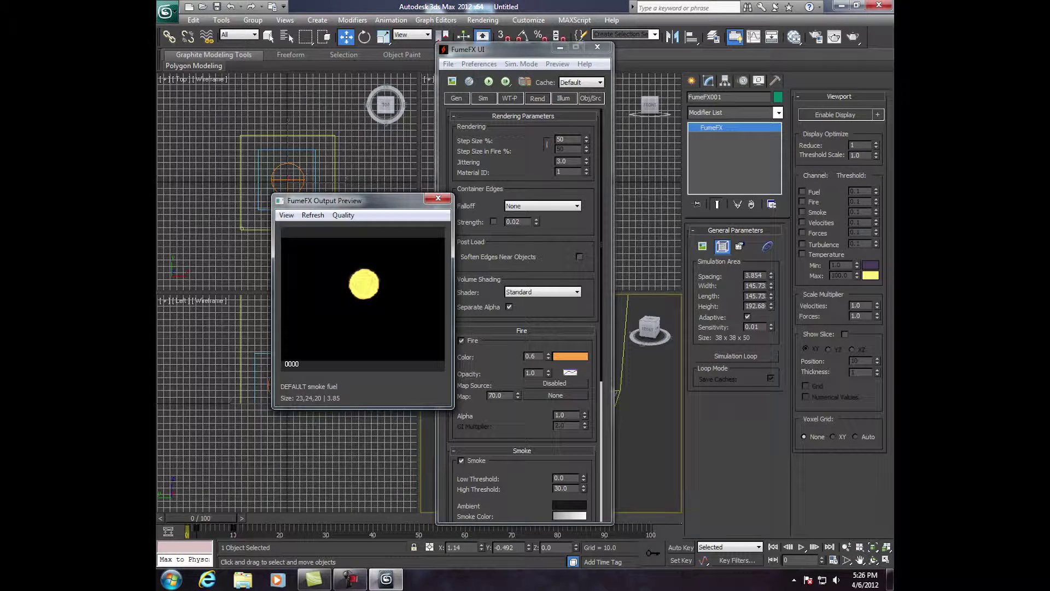
pyautogui.click(801, 547)
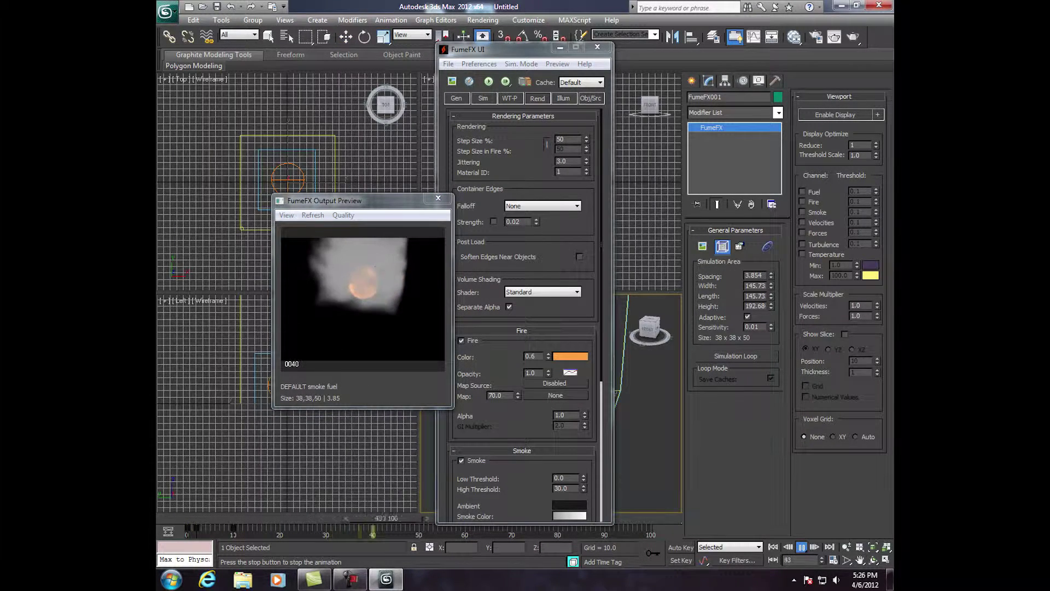